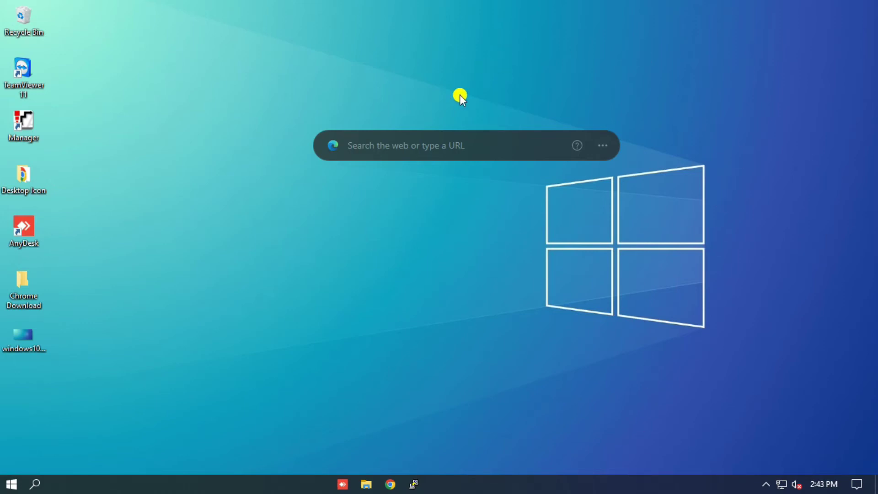
# - Search 'namaste' from the desktop search bar, close the resulting Edge window, and refresh the desktop
pyautogui.click(383, 147)
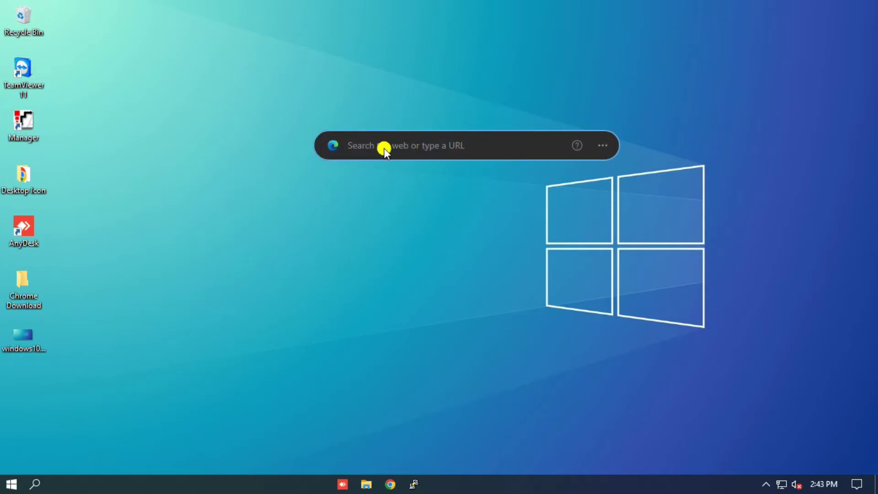
pyautogui.write('nama')
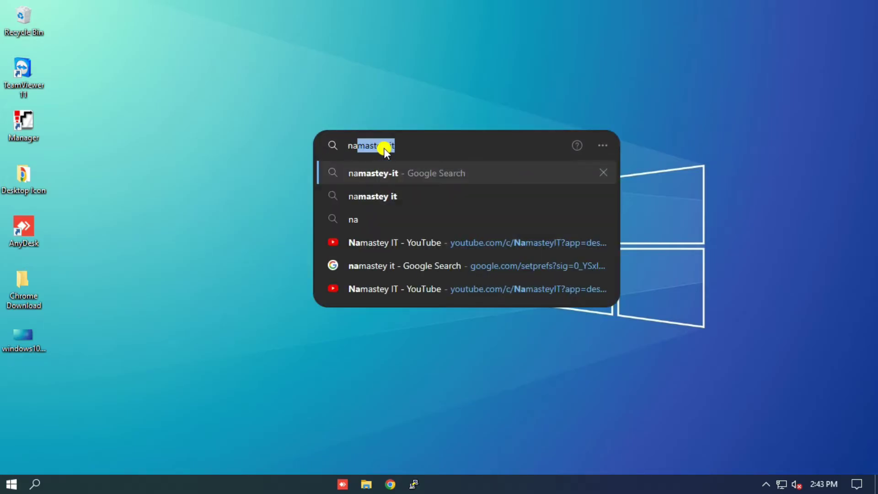
pyautogui.write('ste')
pyautogui.press('Return')
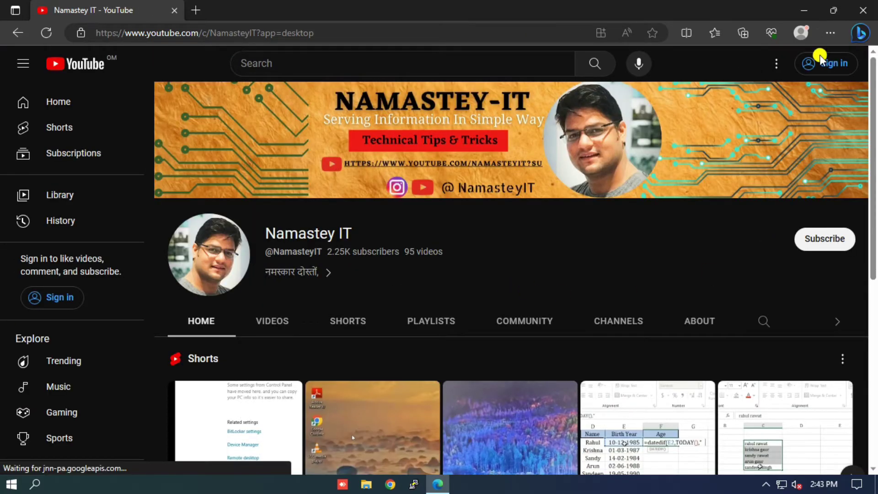
pyautogui.click(868, 9)
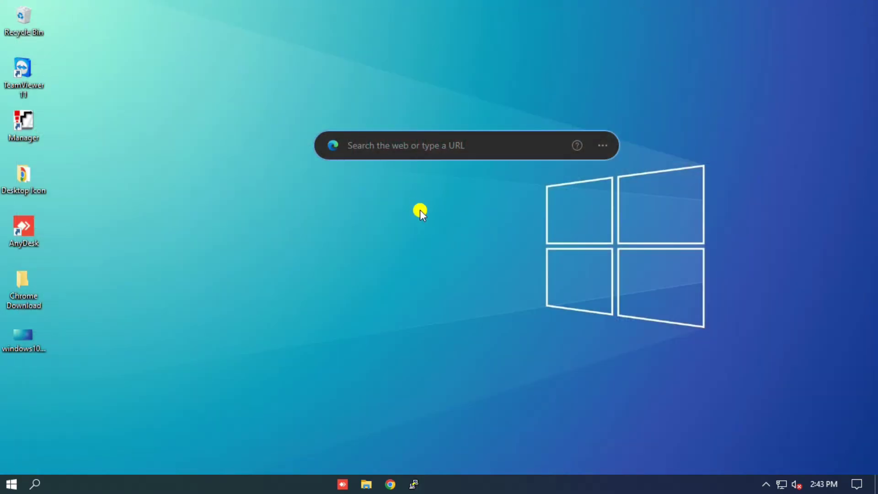
pyautogui.click(420, 209)
pyautogui.rightClick(421, 209)
pyautogui.click(468, 249)
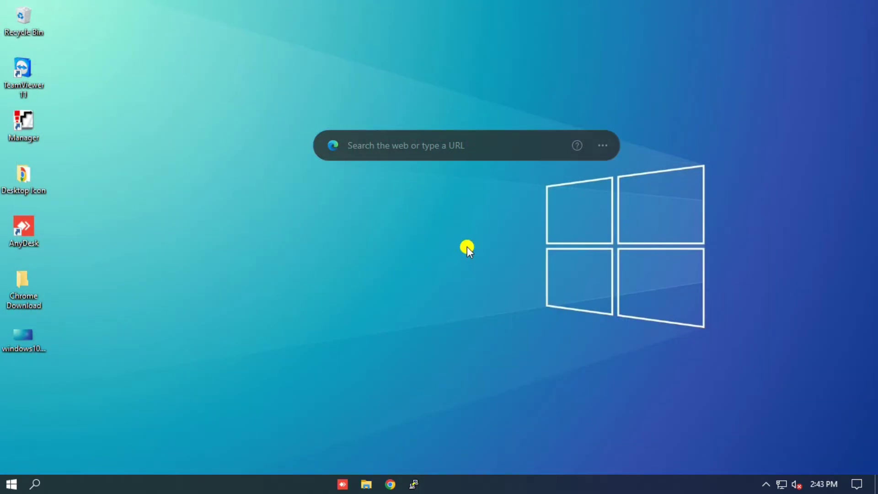
# - Open google.com and then gmail from the desktop search bar, closing each Edge window
pyautogui.click(396, 149)
pyautogui.write('g')
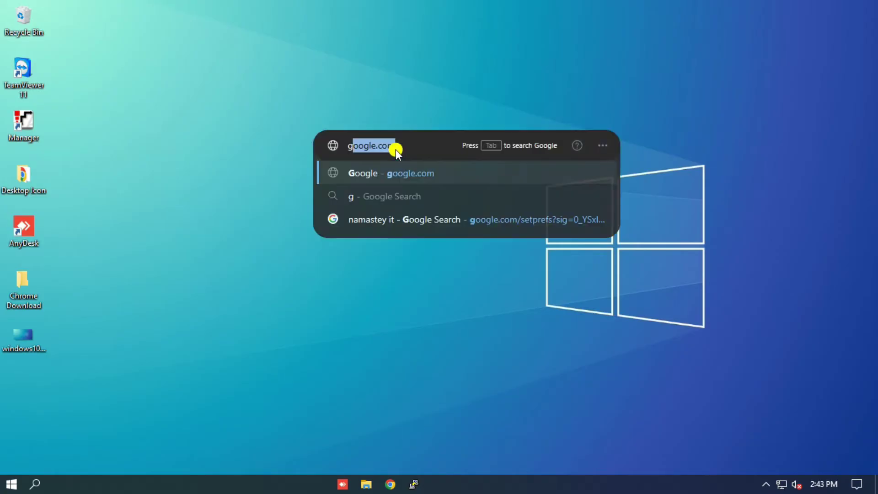
pyautogui.write('oogle.com')
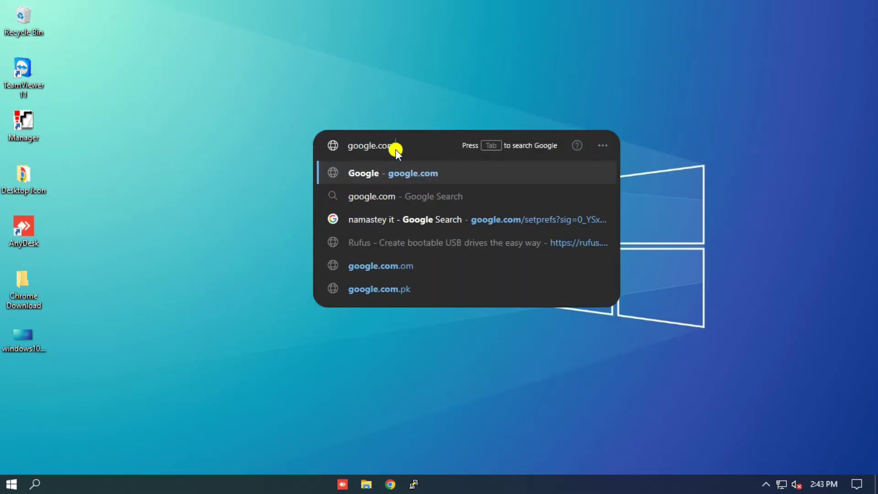
pyautogui.press('Return')
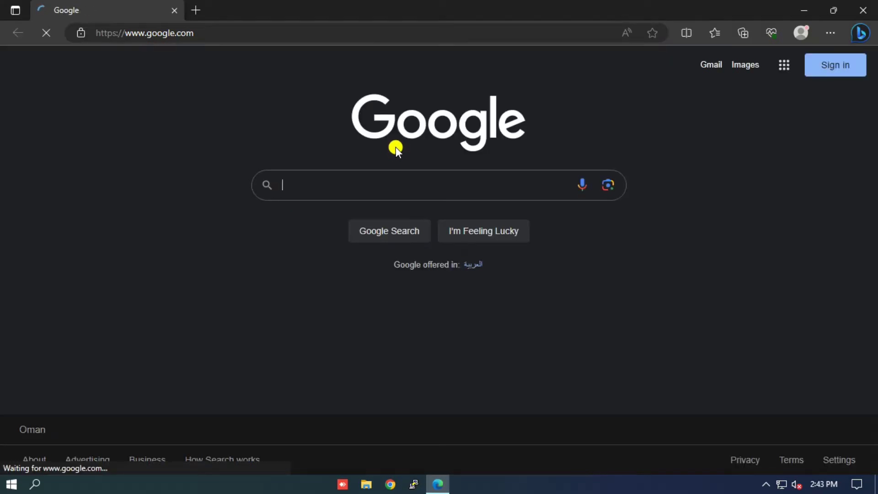
pyautogui.click(860, 11)
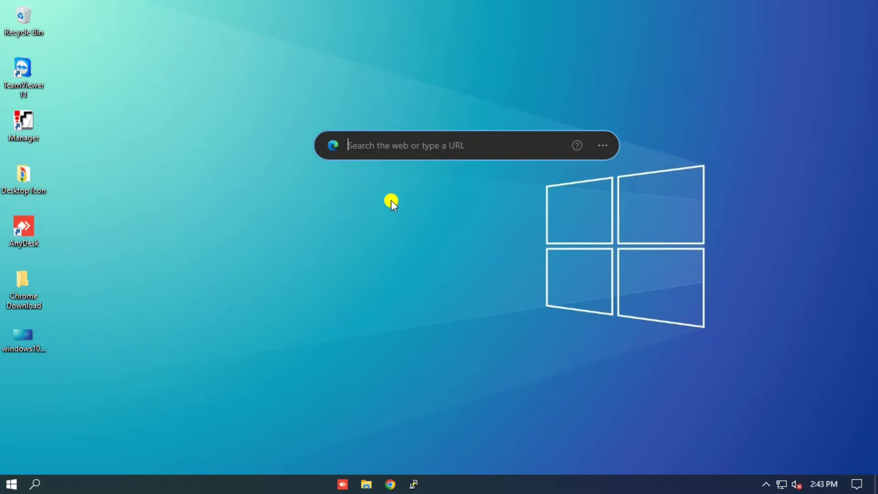
pyautogui.write('gmail')
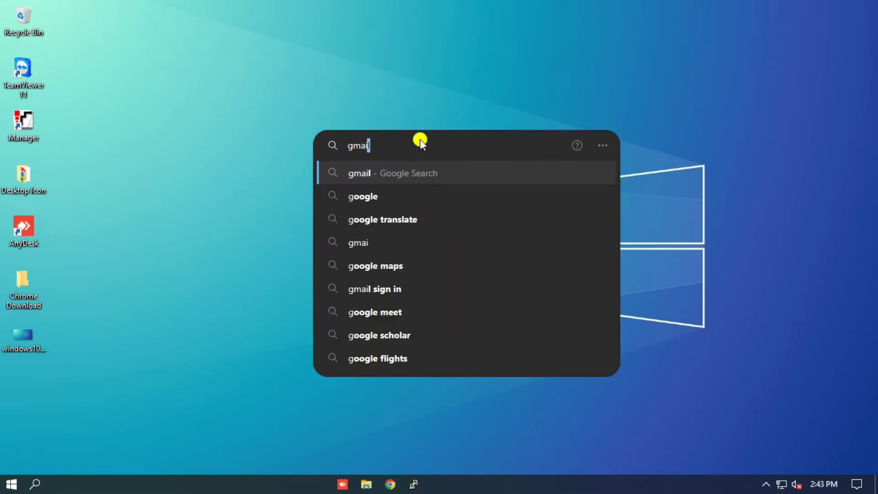
pyautogui.press('Return')
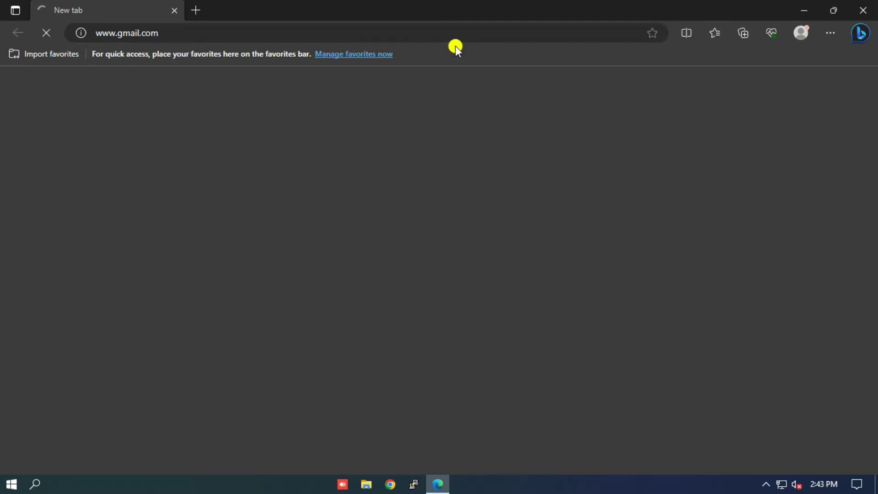
pyautogui.click(862, 9)
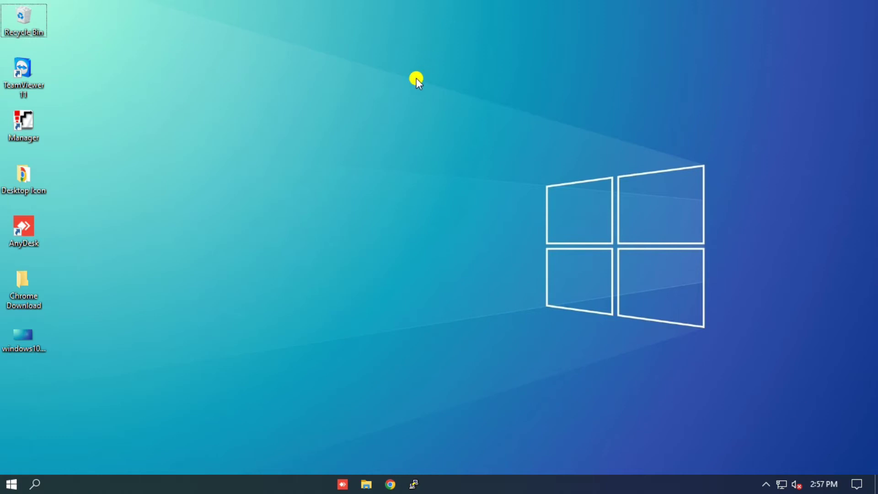
# - Refresh the desktop and launch Microsoft Edge by searching 'edge' in Windows search
pyautogui.rightClick(416, 78)
pyautogui.click(431, 118)
pyautogui.click(35, 484)
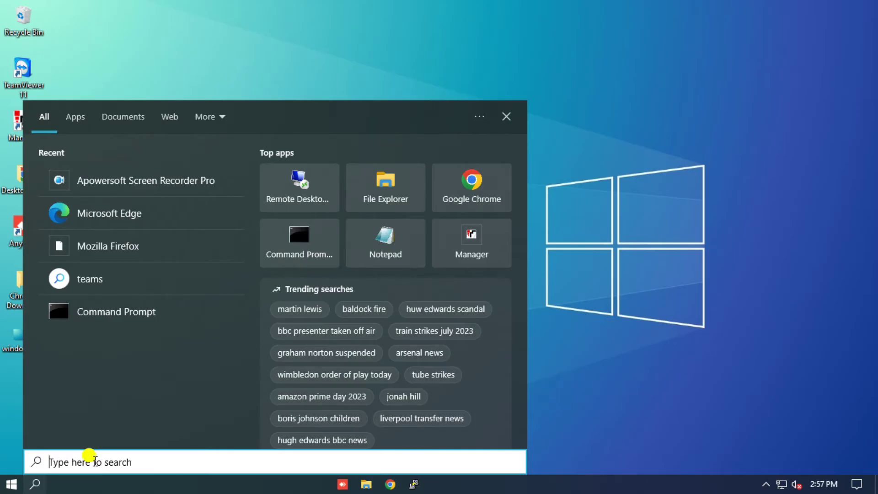
pyautogui.write('edge')
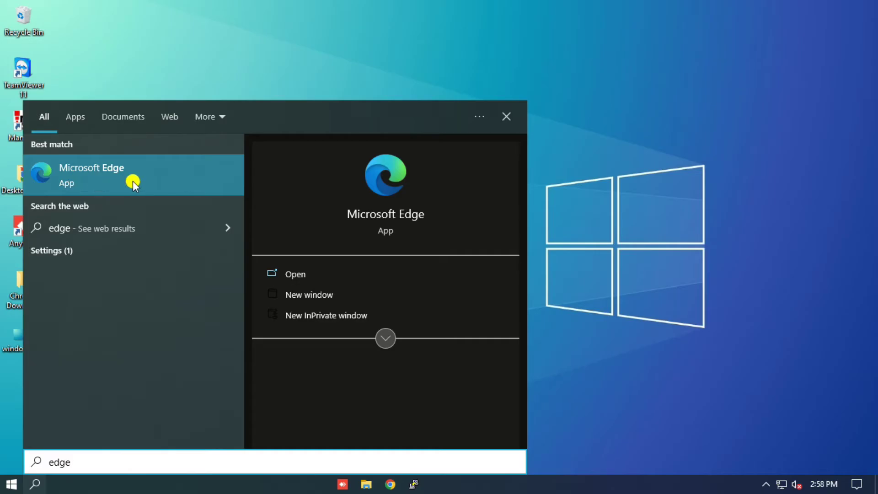
pyautogui.click(103, 180)
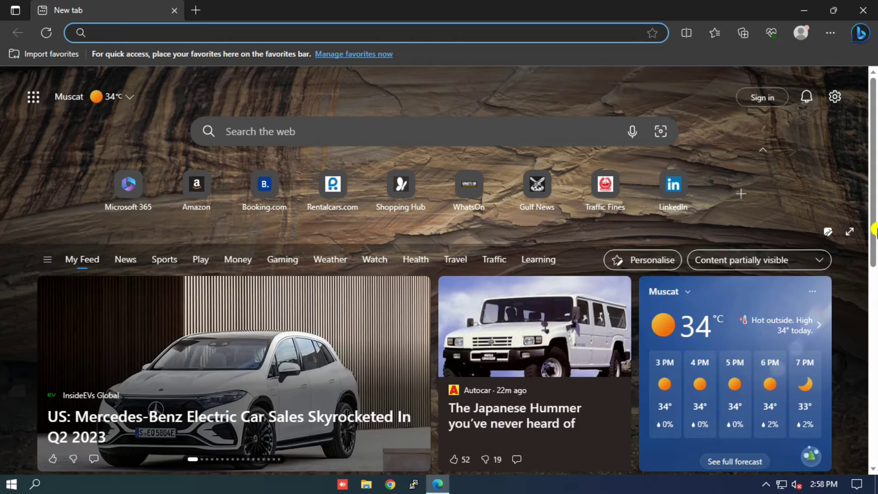
# - Open Edge Settings from the Settings and more menu, landing on Your profile
pyautogui.click(827, 37)
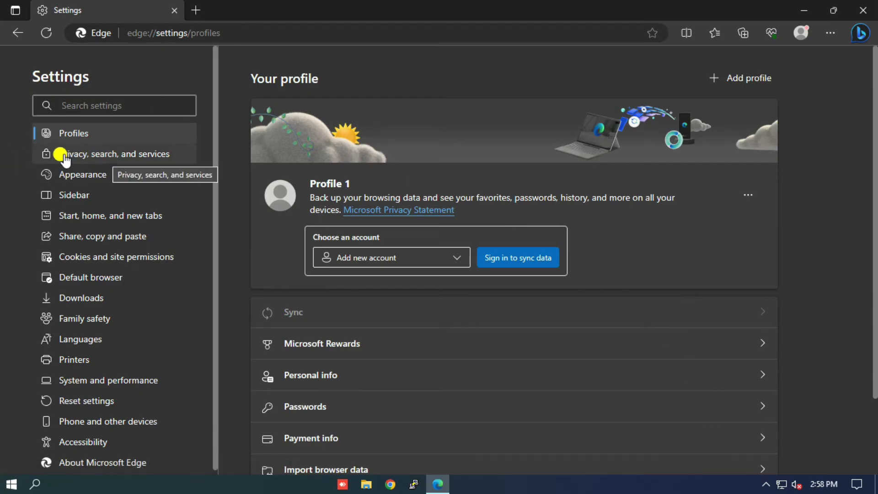
# - Go to Privacy, search, and services and open the Address bar and search page
pyautogui.click(142, 158)
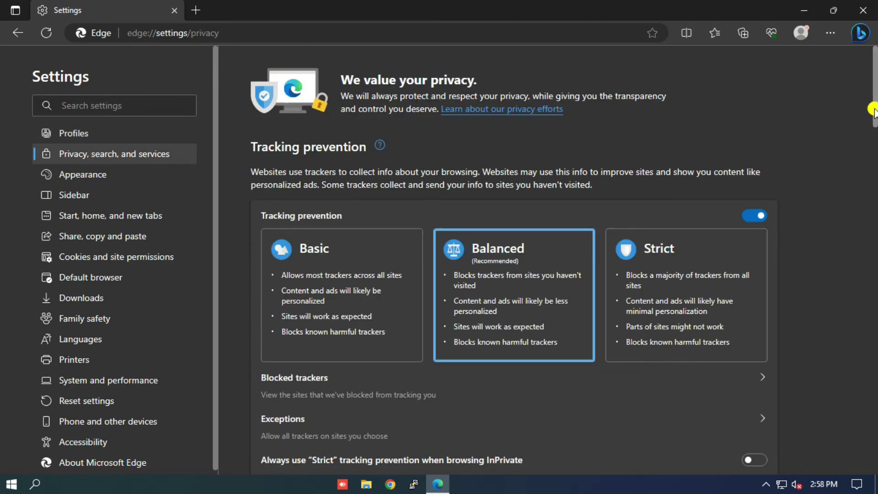
pyautogui.moveTo(872, 110); pyautogui.dragTo(857, 462)
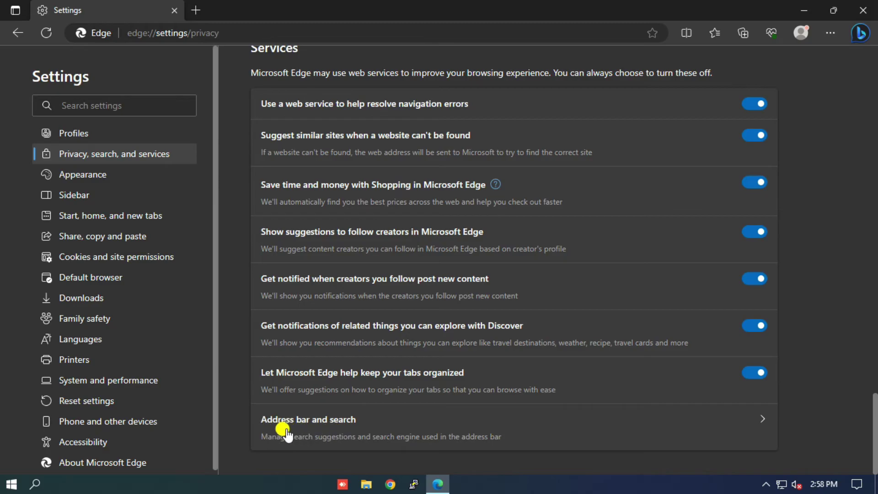
pyautogui.click(754, 434)
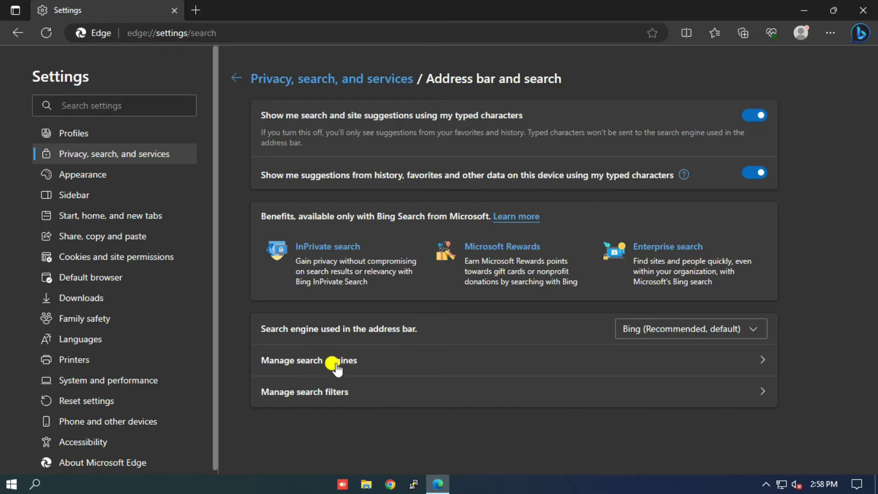
# - In Manage search engines, choose Make default on Google, replacing Bing
pyautogui.click(371, 365)
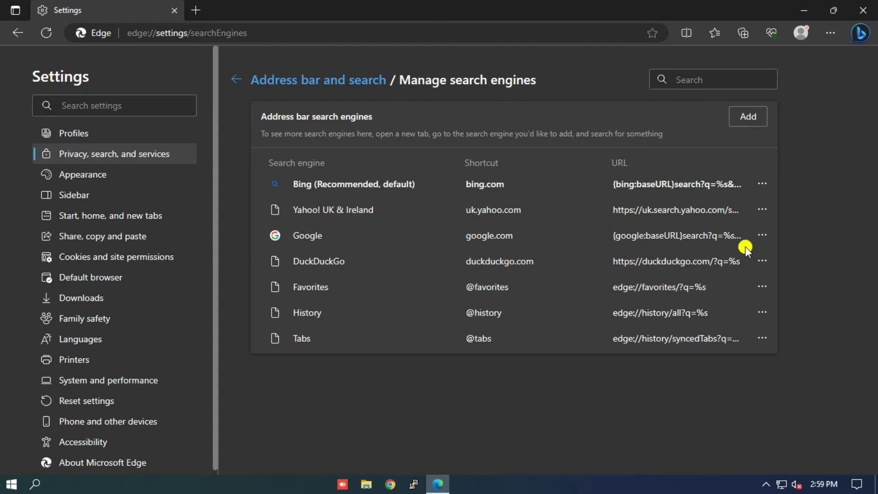
pyautogui.click(762, 236)
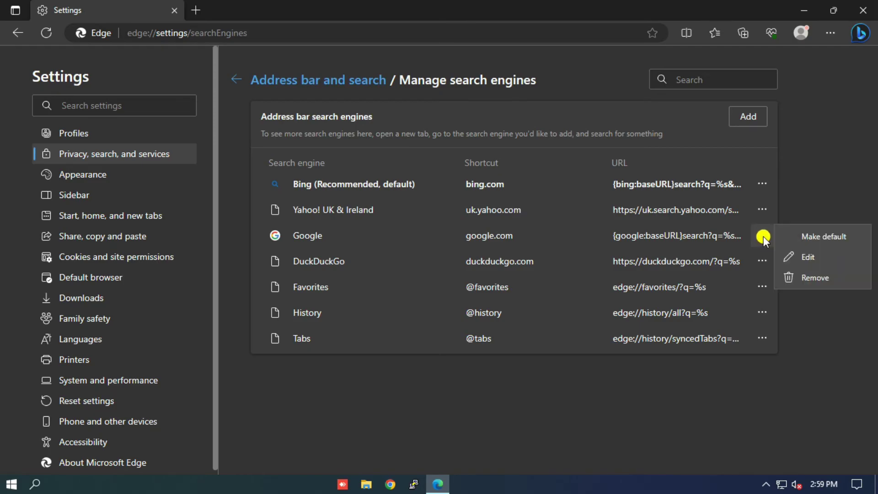
pyautogui.click(815, 237)
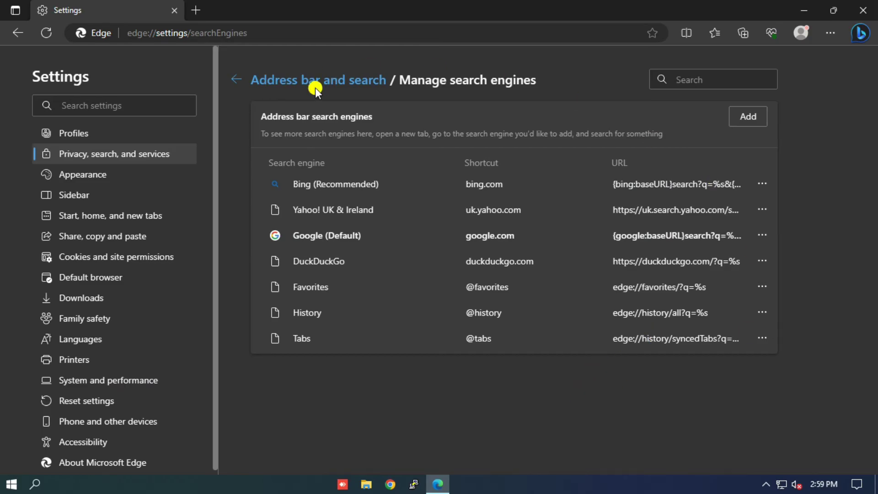
# - Return to Address bar and search and select Google (Default) as the address bar search engine
pyautogui.click(235, 90)
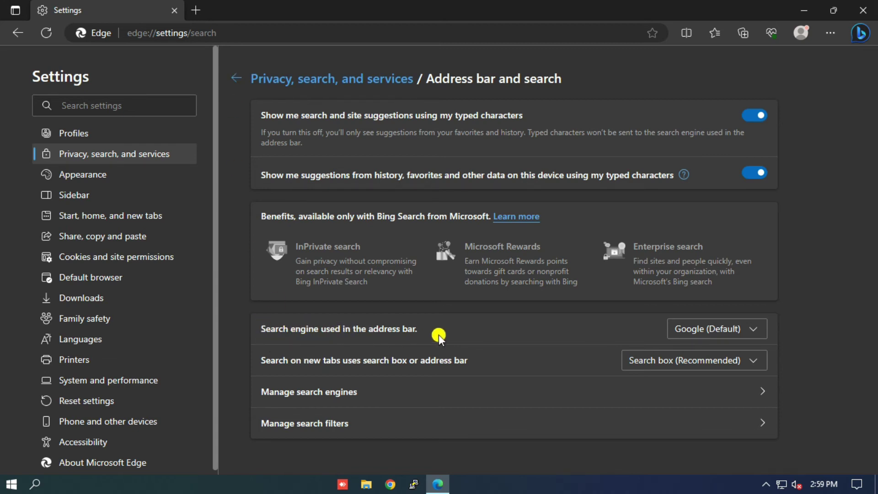
pyautogui.moveTo(417, 330); pyautogui.dragTo(260, 320)
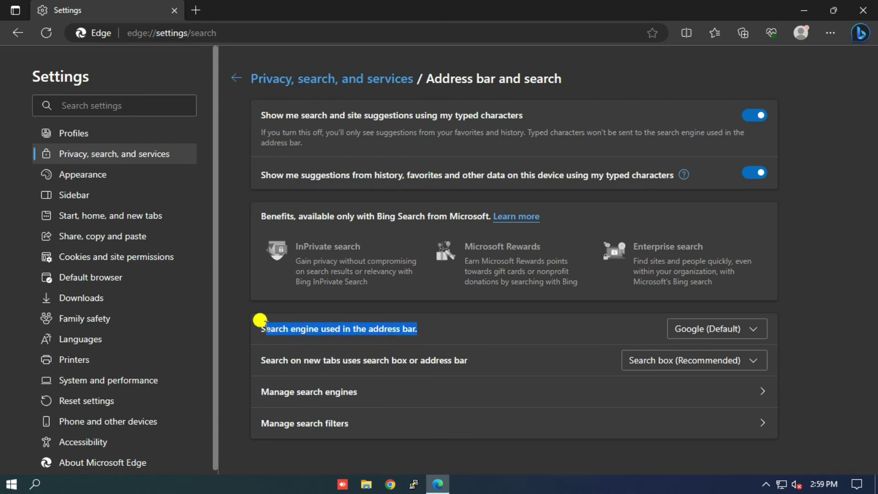
pyautogui.click(751, 333)
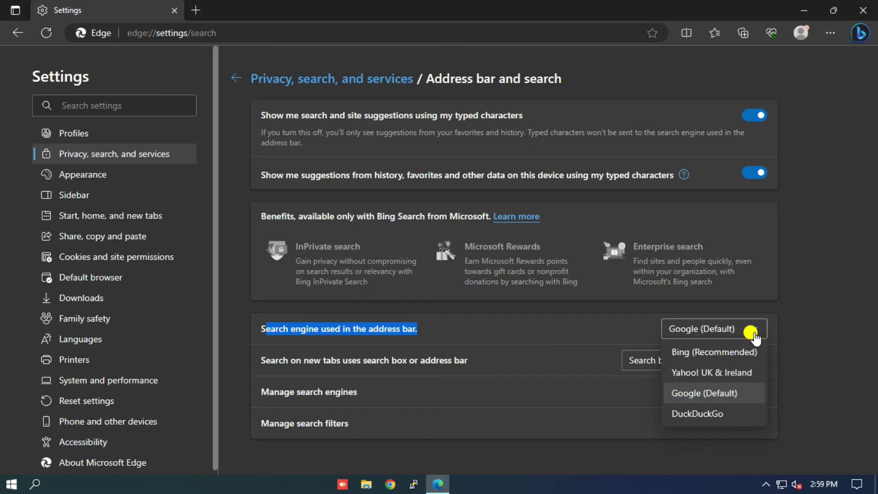
pyautogui.click(684, 393)
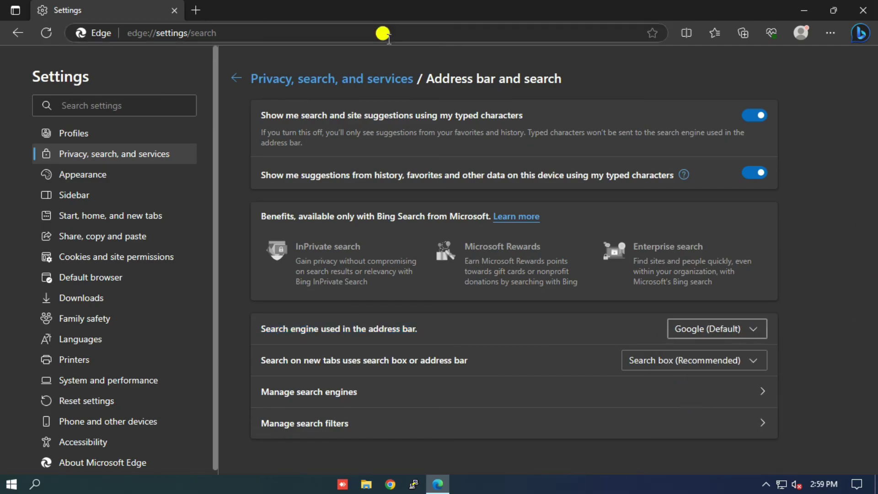
# - Close the Settings tab and launch the floating search bar via More tools > Launch search bar
pyautogui.click(193, 11)
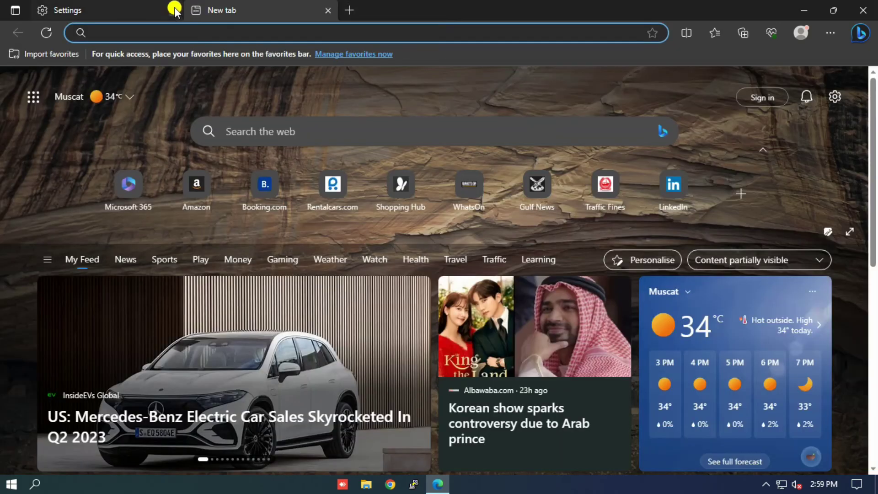
pyautogui.click(173, 11)
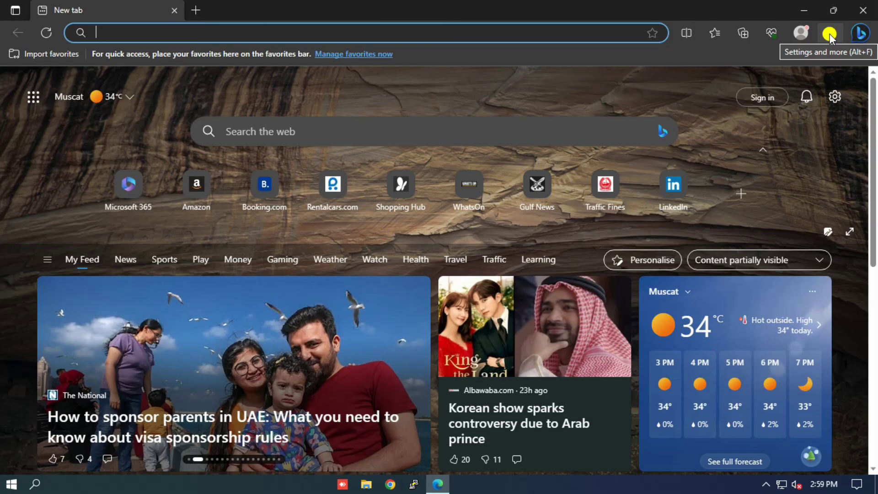
pyautogui.click(828, 31)
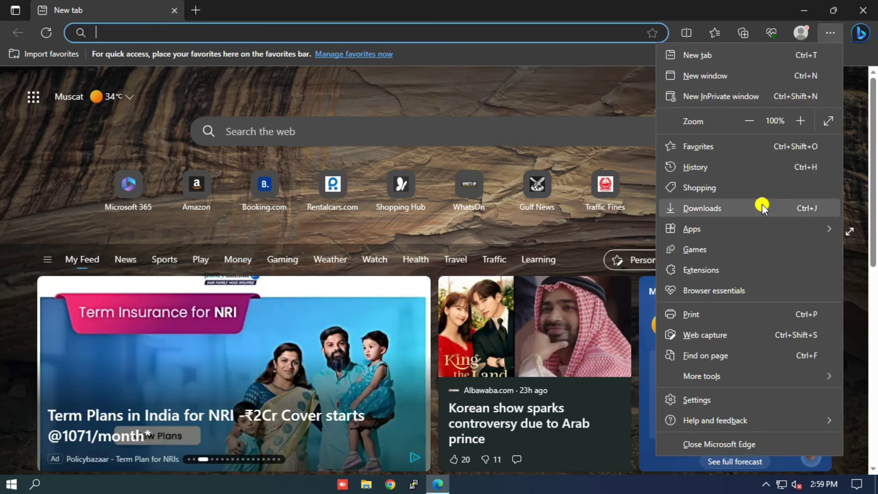
pyautogui.moveTo(705, 378)
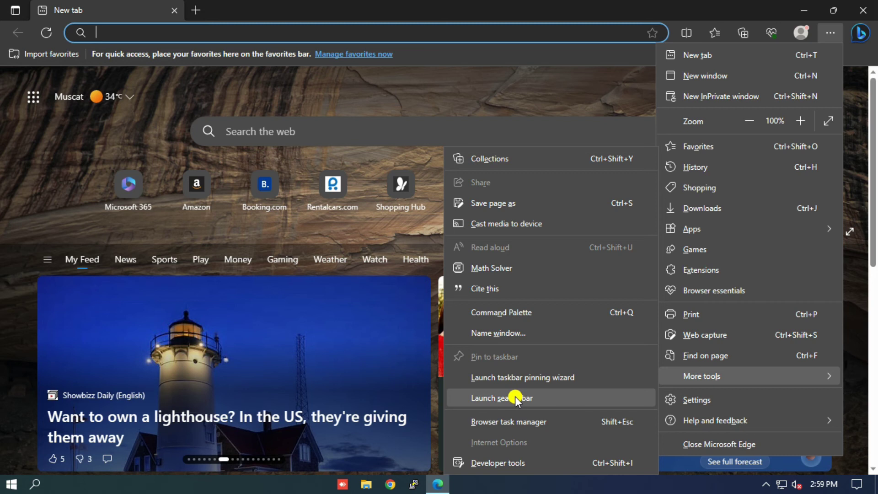
pyautogui.click(515, 399)
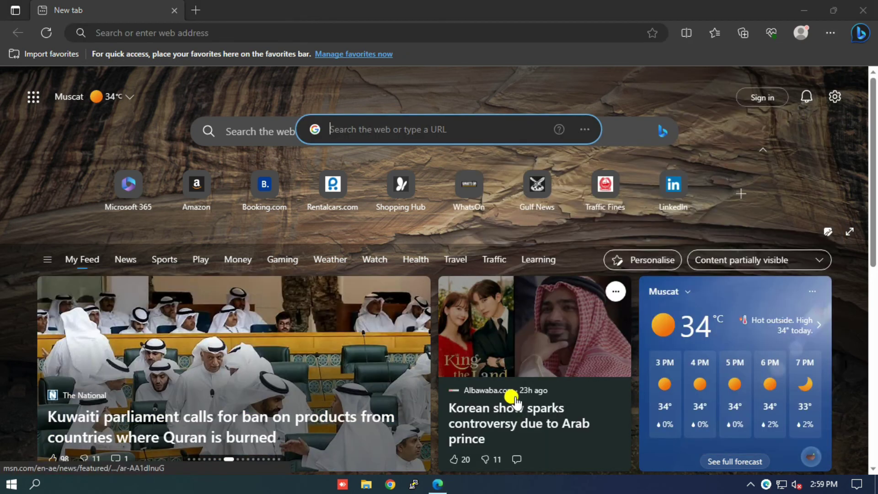
# - Close Edge and move the floating search bar slightly lower on the desktop
pyautogui.click(865, 13)
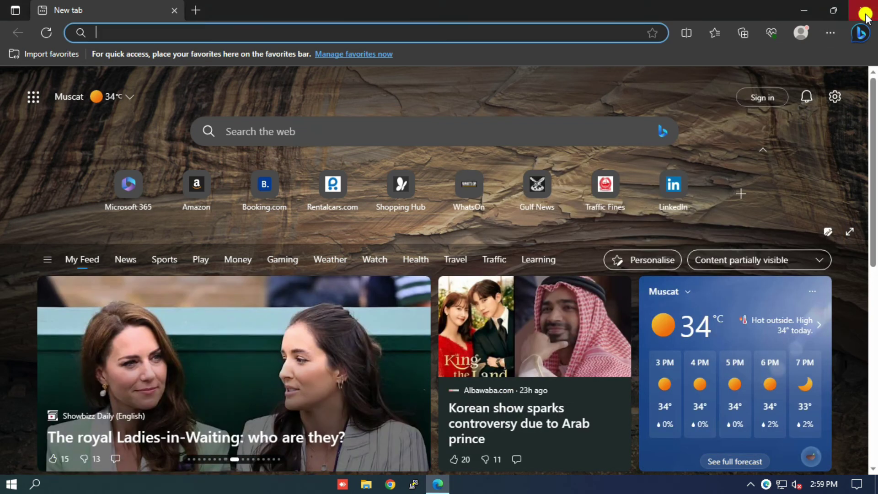
pyautogui.click(865, 13)
pyautogui.moveTo(438, 131); pyautogui.dragTo(450, 149)
# - Search 'nama' from the floating bar, open the Namastey IT YouTube result, then close Edge
pyautogui.click(410, 154)
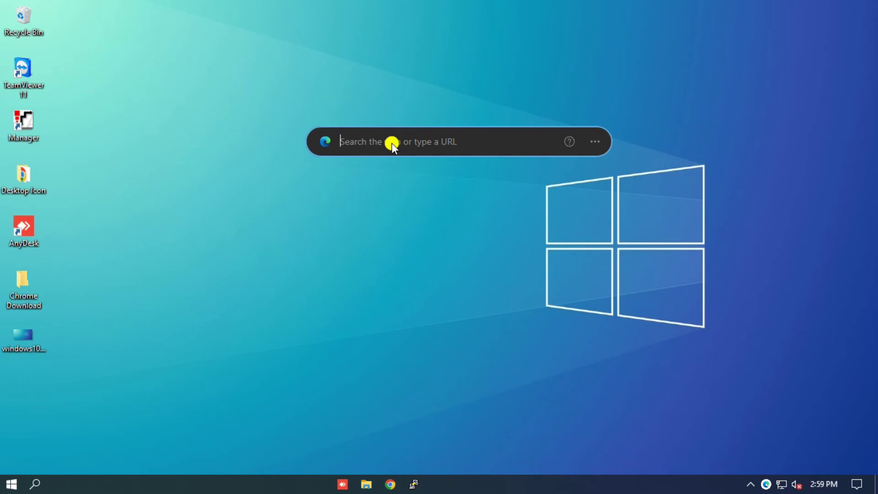
pyautogui.write('namastey-it')
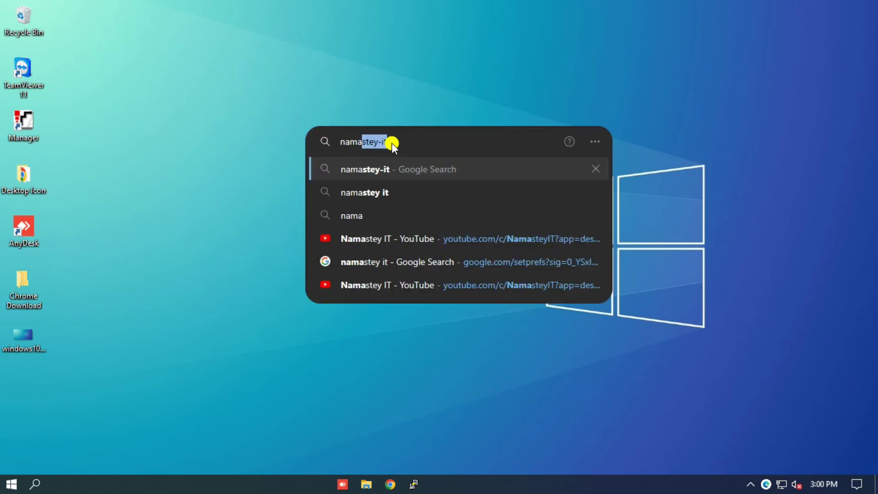
pyautogui.press('Return')
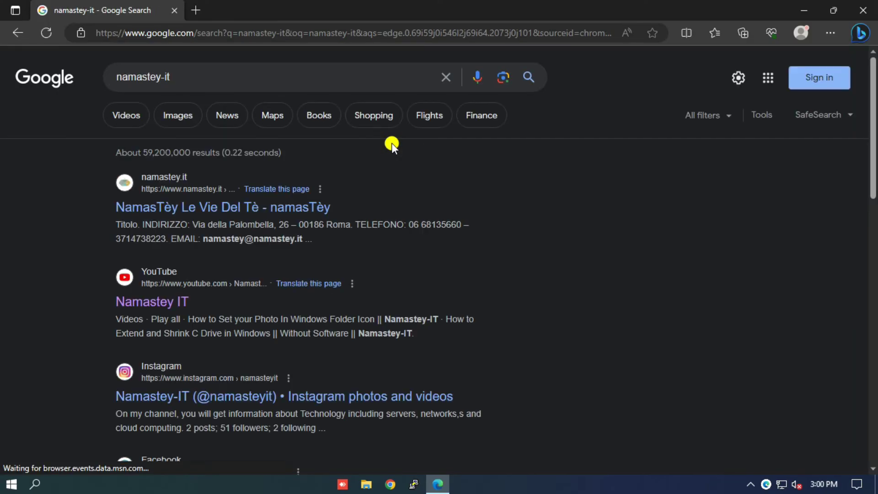
pyautogui.click(136, 298)
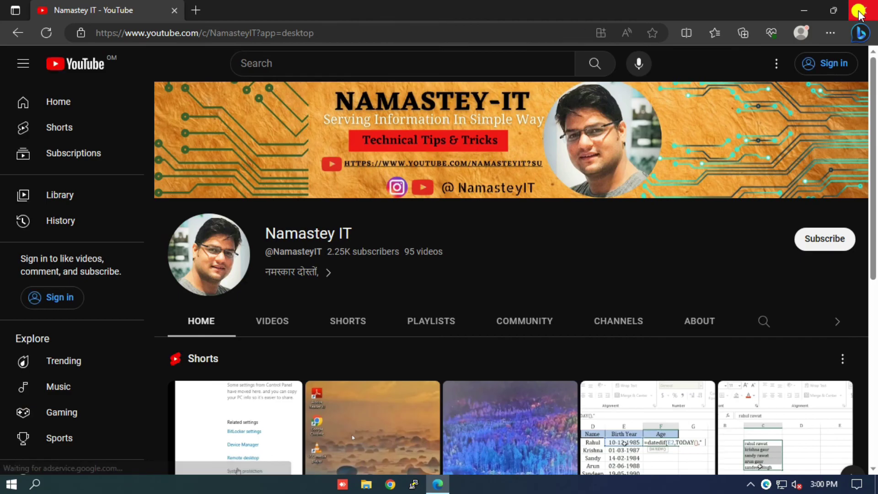
pyautogui.click(858, 13)
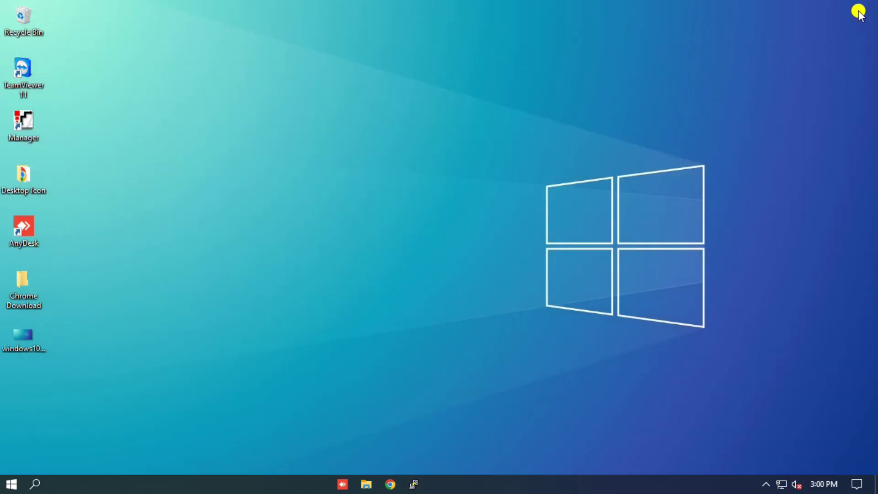
pyautogui.rightClick(525, 157)
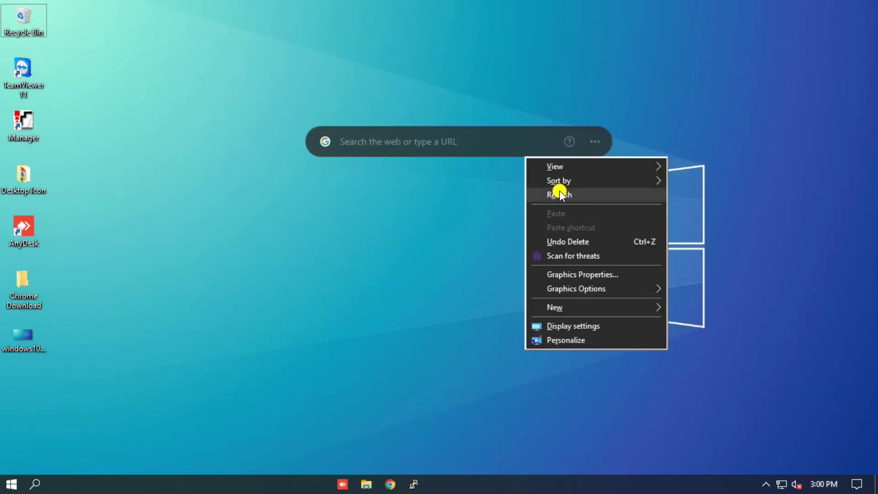